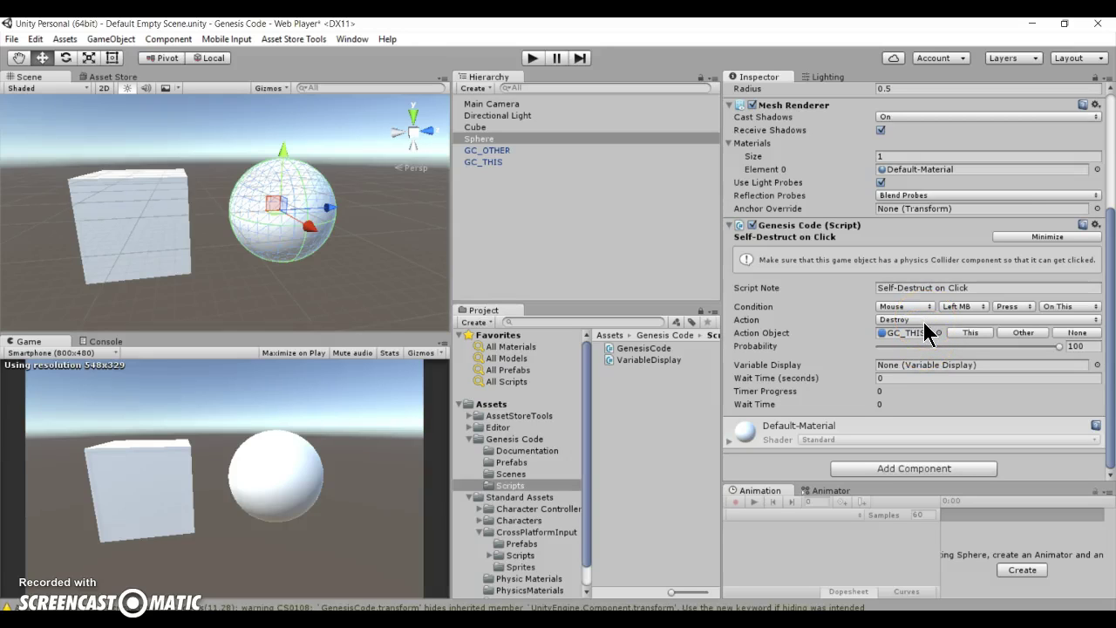
Step: Review the available actions, the condition and the action object in the Sphere's Genesis Code script
left_click(903, 319)
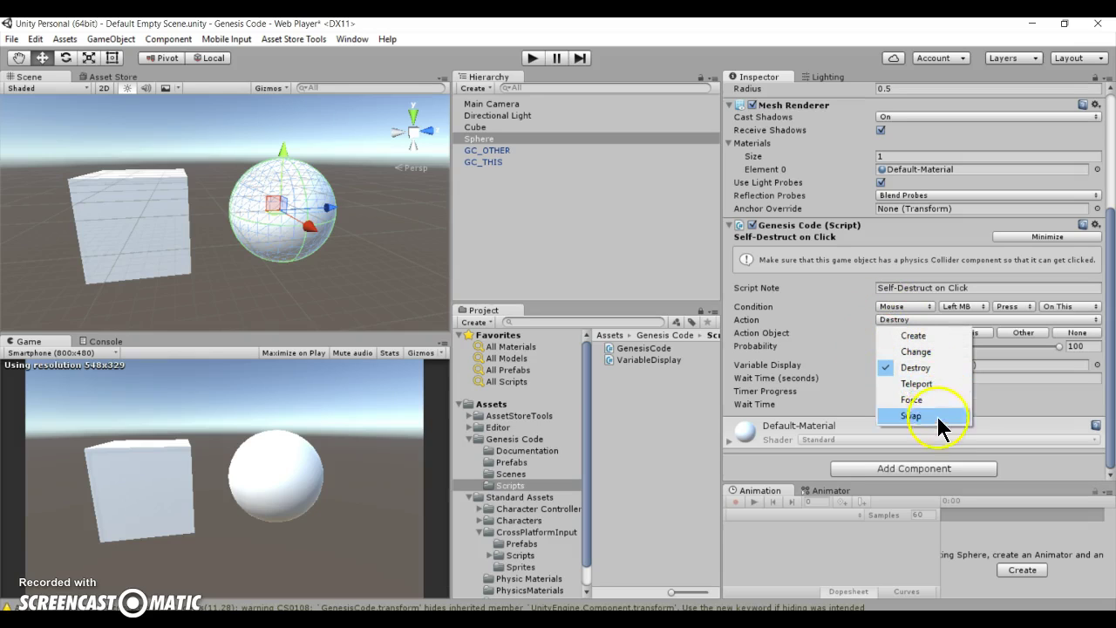
left_click(816, 389)
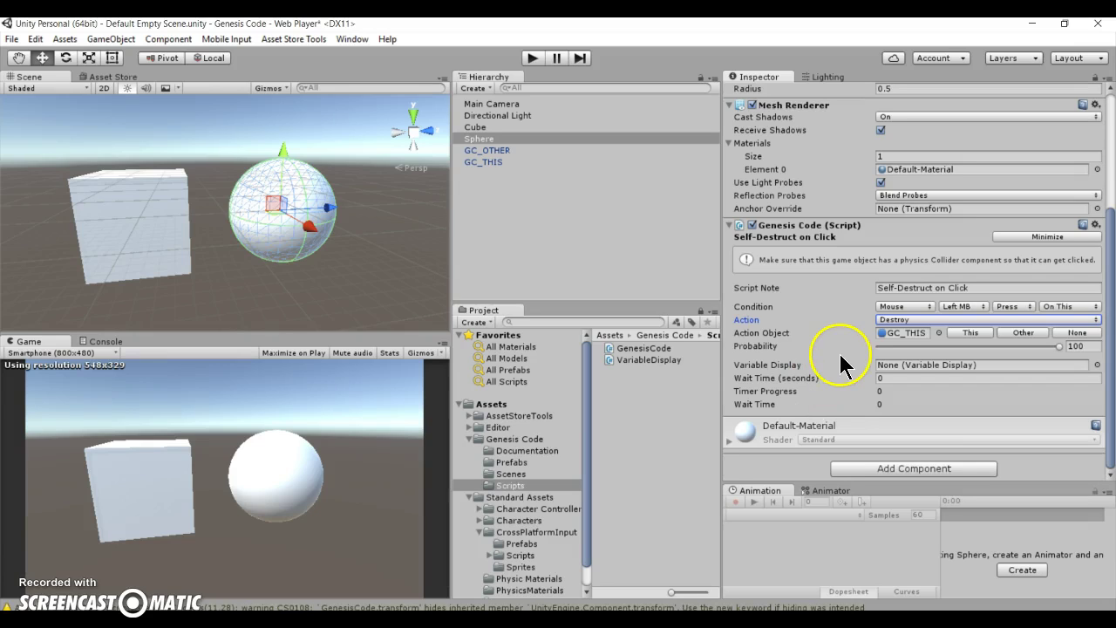
left_click(861, 305)
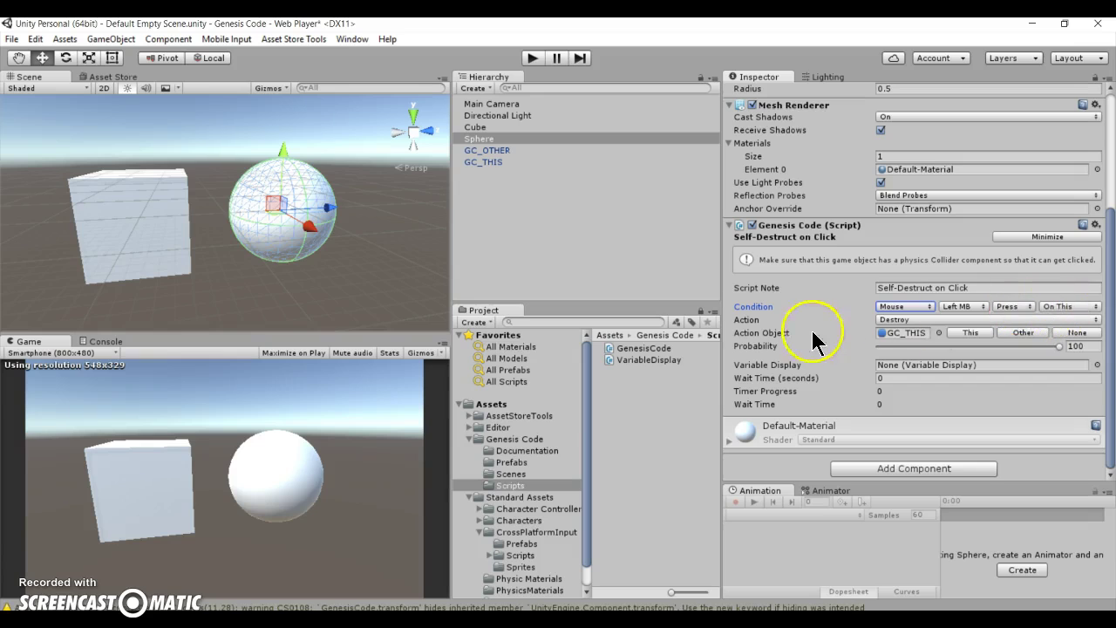
left_click(864, 317)
left_click(886, 332)
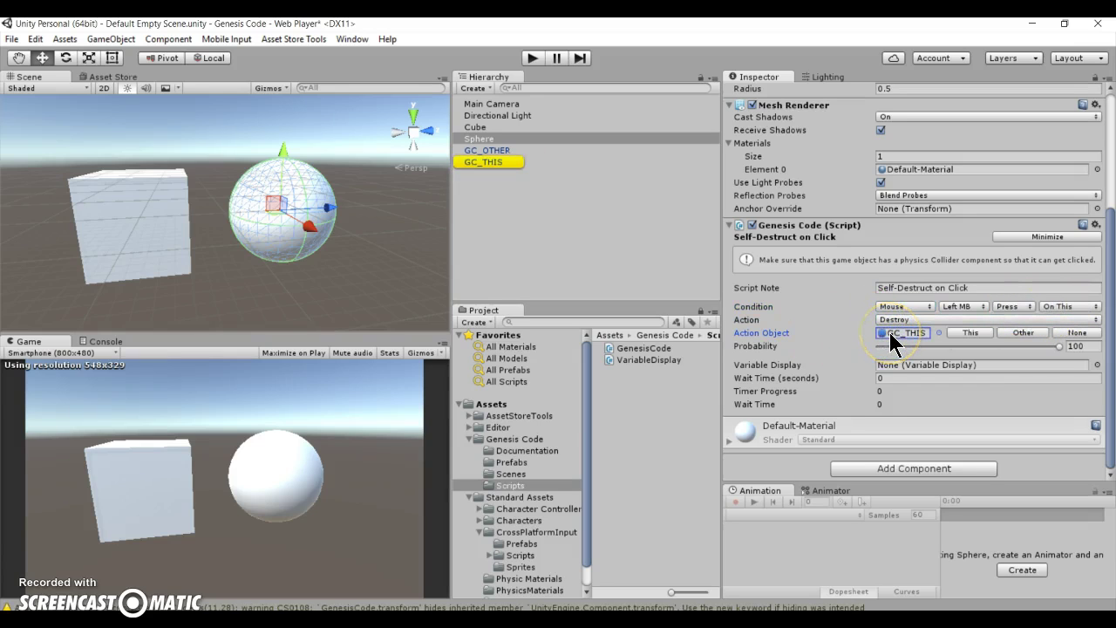
left_click(889, 333)
left_click(888, 331)
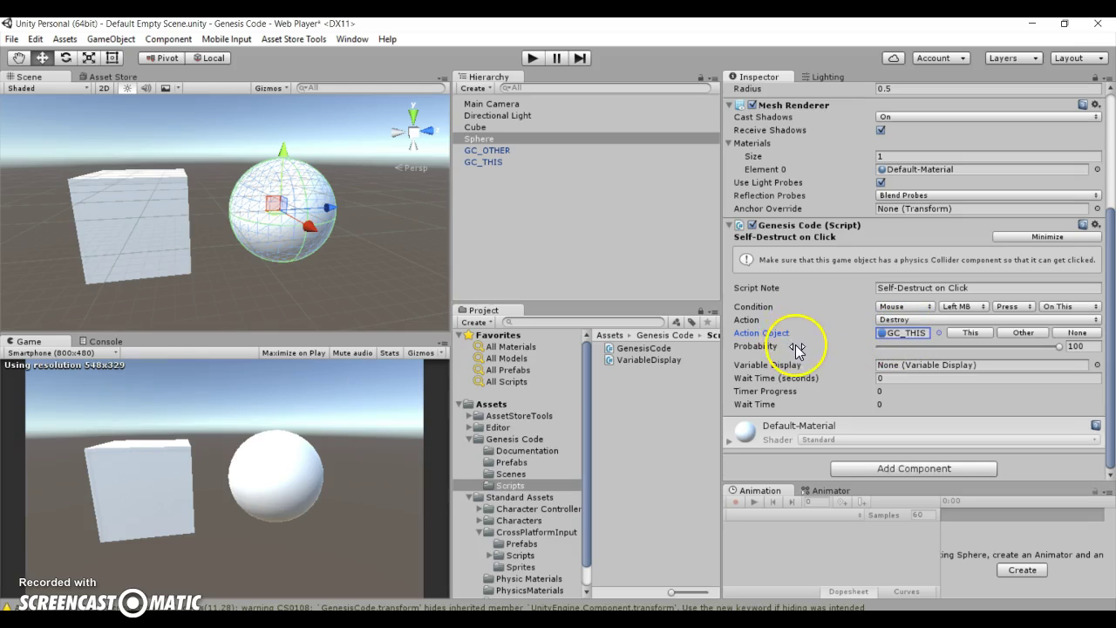
Step: Review the probability, variable display and wait time settings of the Sphere's Genesis Code script
scroll(793, 340, "up", 3)
scroll(796, 346, "down", 3)
left_click_drag(1061, 348, 1096, 349)
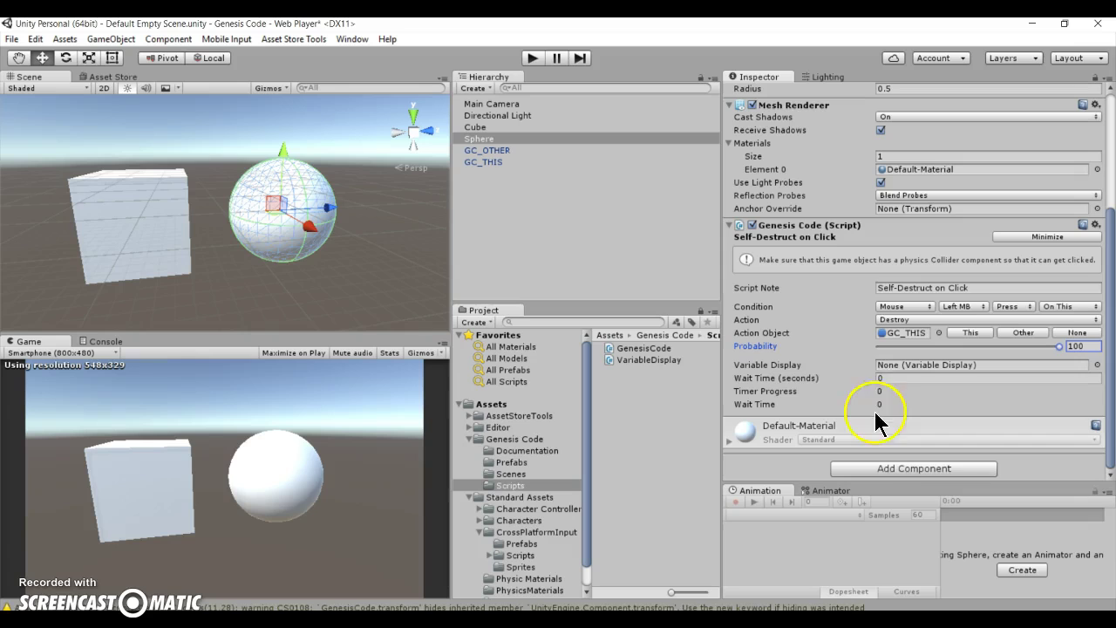
key("Tab")
key("Tab")
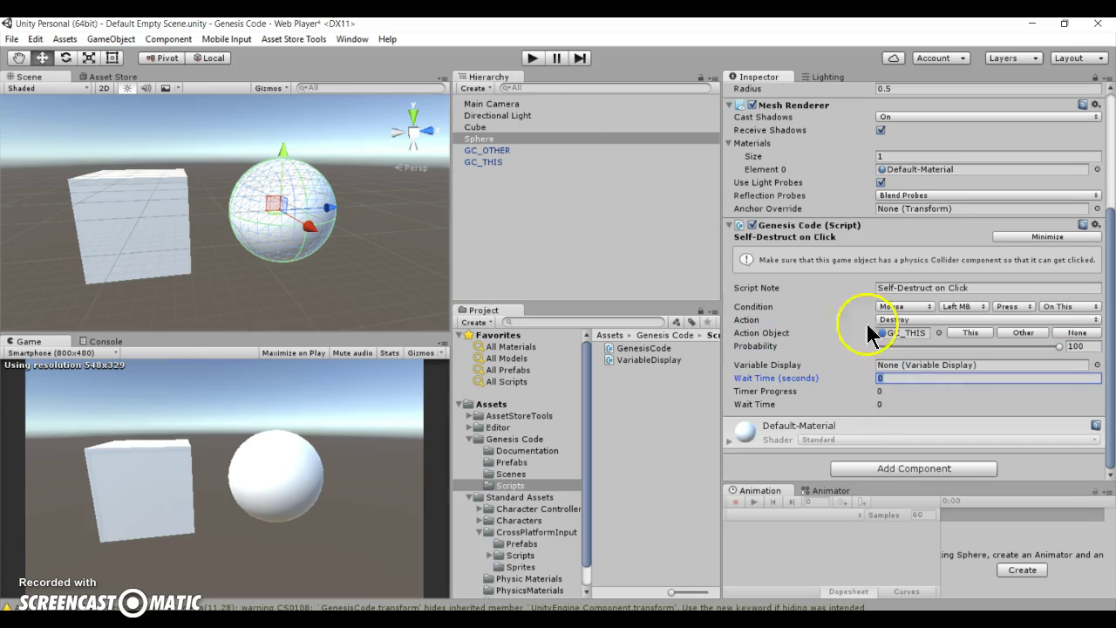
Step: Select the Cube and examine its Self-Destruct on Click script settings
left_click(511, 125)
left_click(1003, 397)
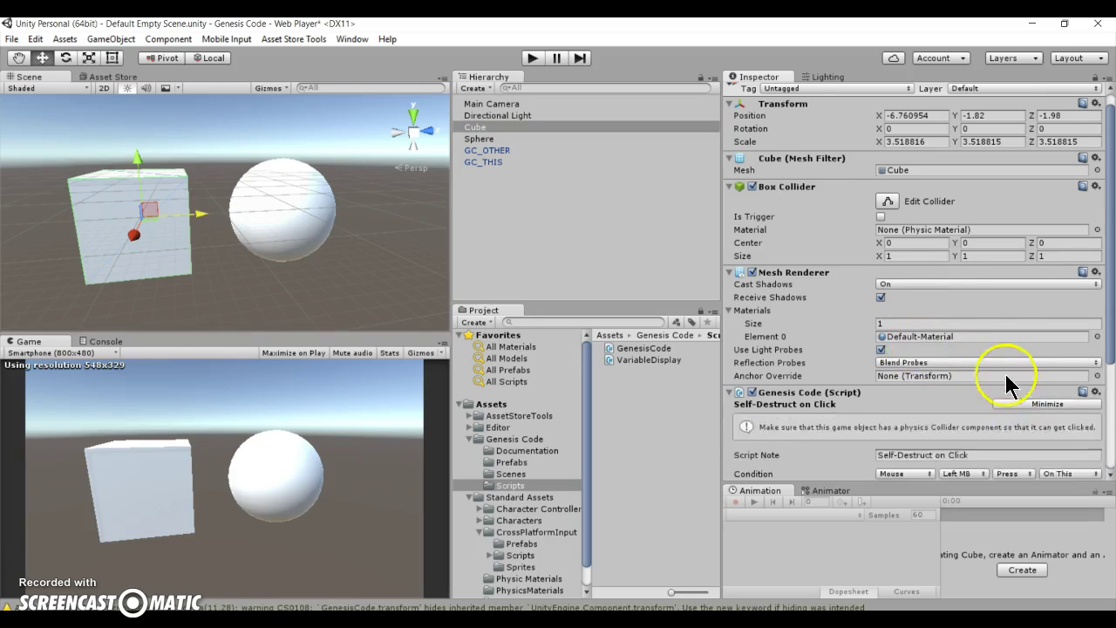
scroll(1006, 349, "down", 5)
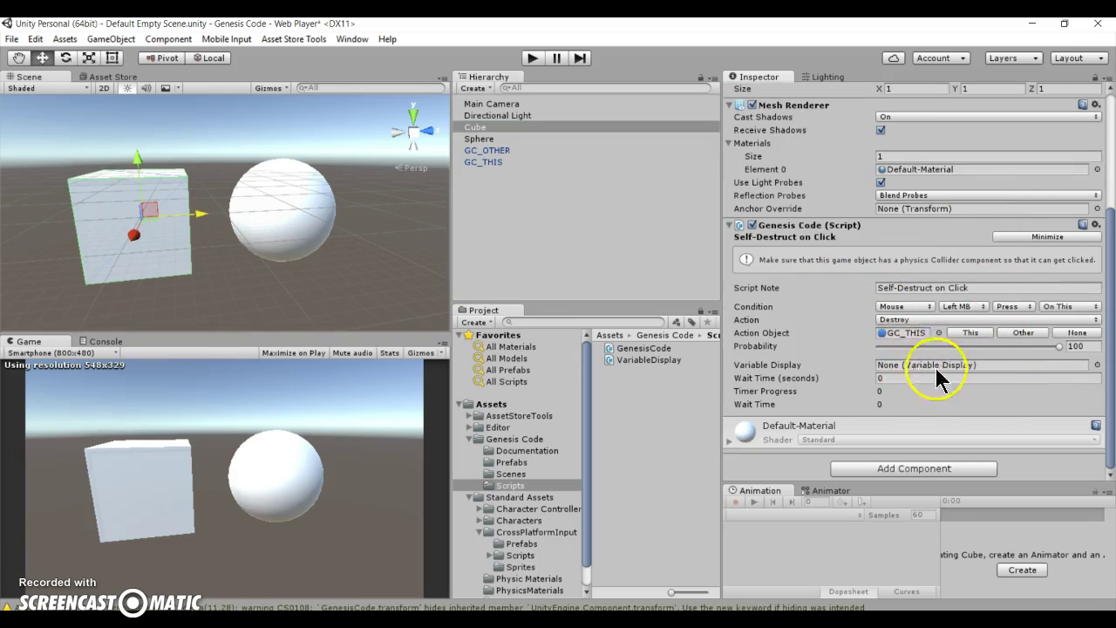
Step: Play-test the scene by triggering self-destruct on the cube and the sphere, and stop the run
left_click(534, 59)
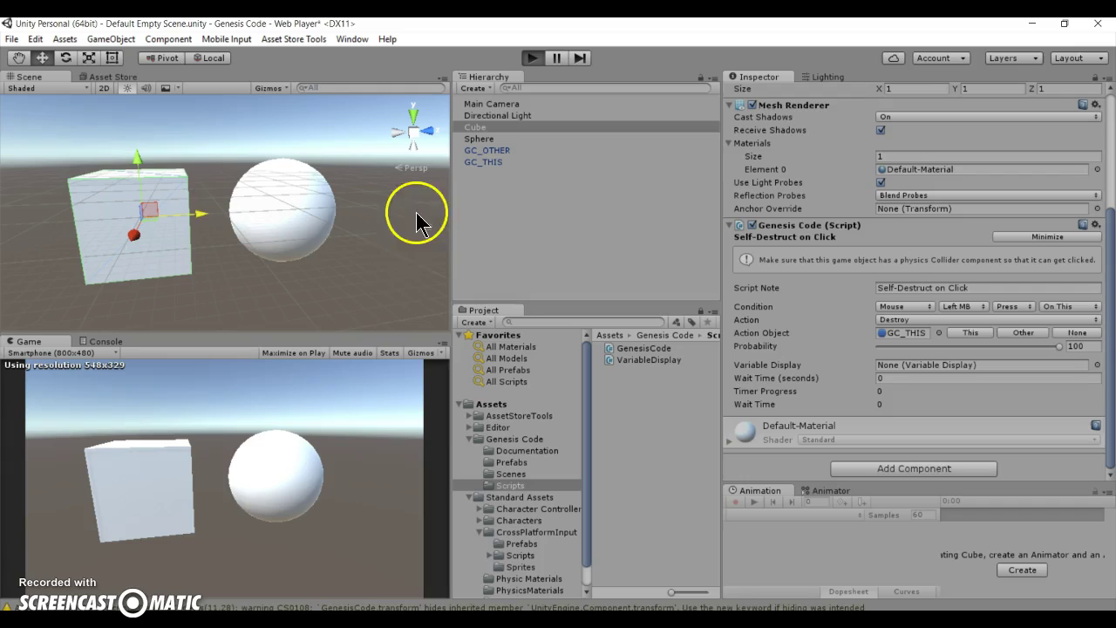
left_click(200, 480)
left_click(281, 468)
left_click(533, 58)
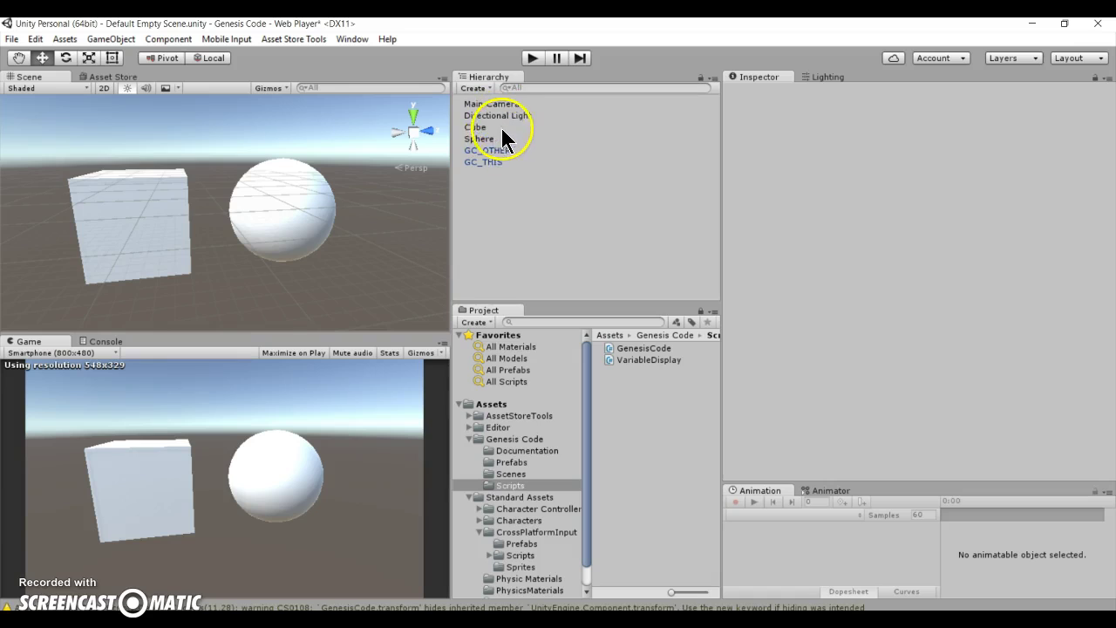
Step: Reselect the Cube and recheck the condition and action in its Genesis Code script
left_click(502, 128)
scroll(932, 297, "down", 4)
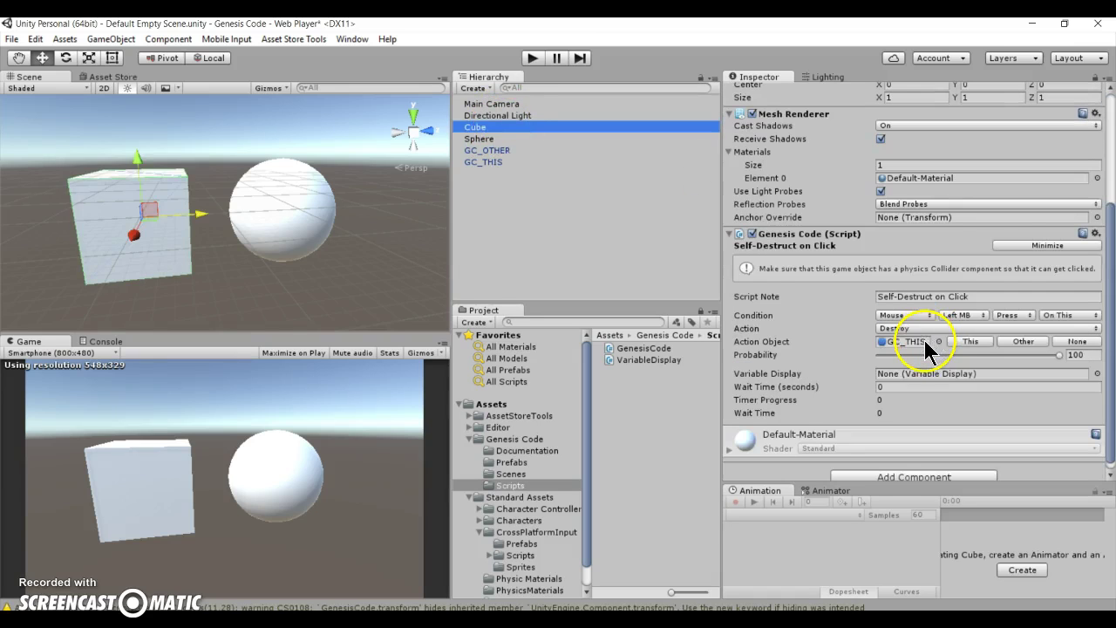
scroll(925, 340, "down", 1)
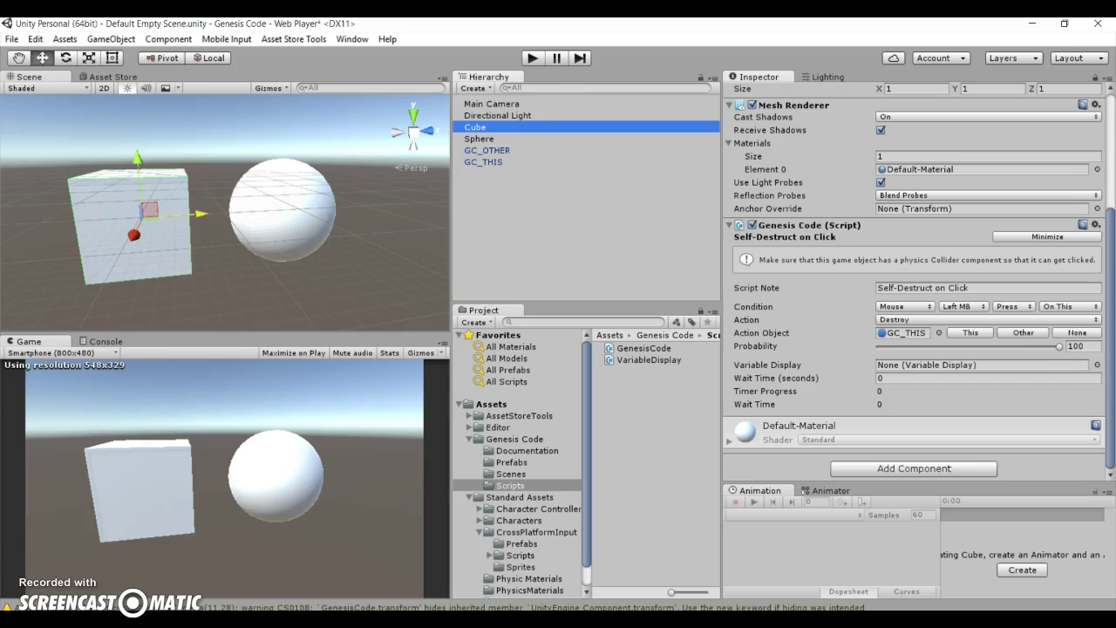
Step: Select the Main Camera and examine its Swap Both Objects script: note, keyboard condition, input key and both objects
left_click(536, 103)
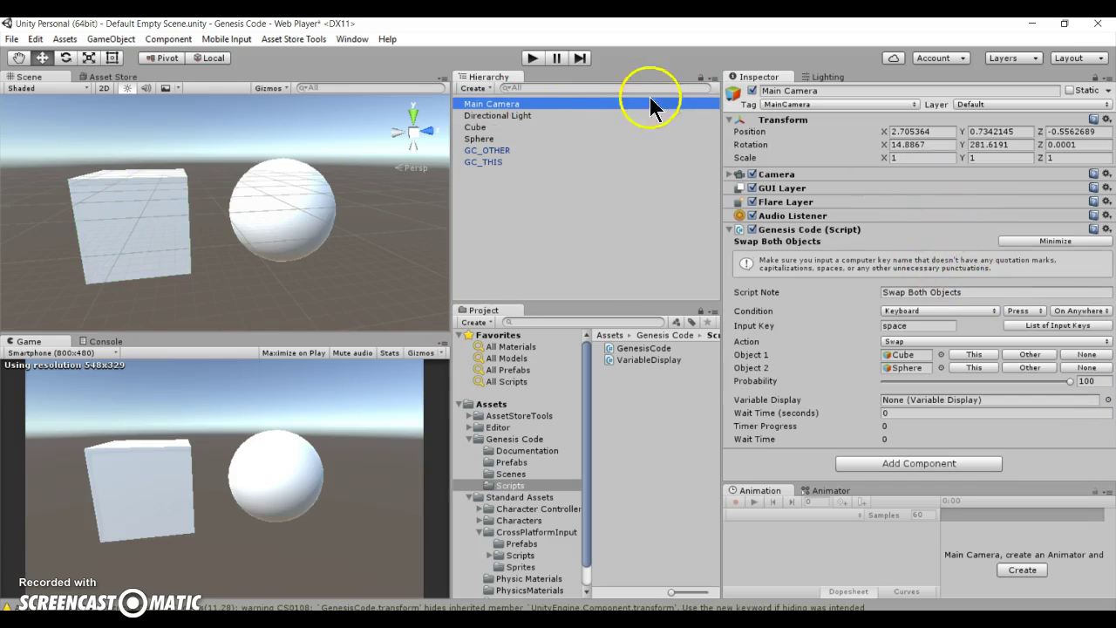
left_click(924, 295)
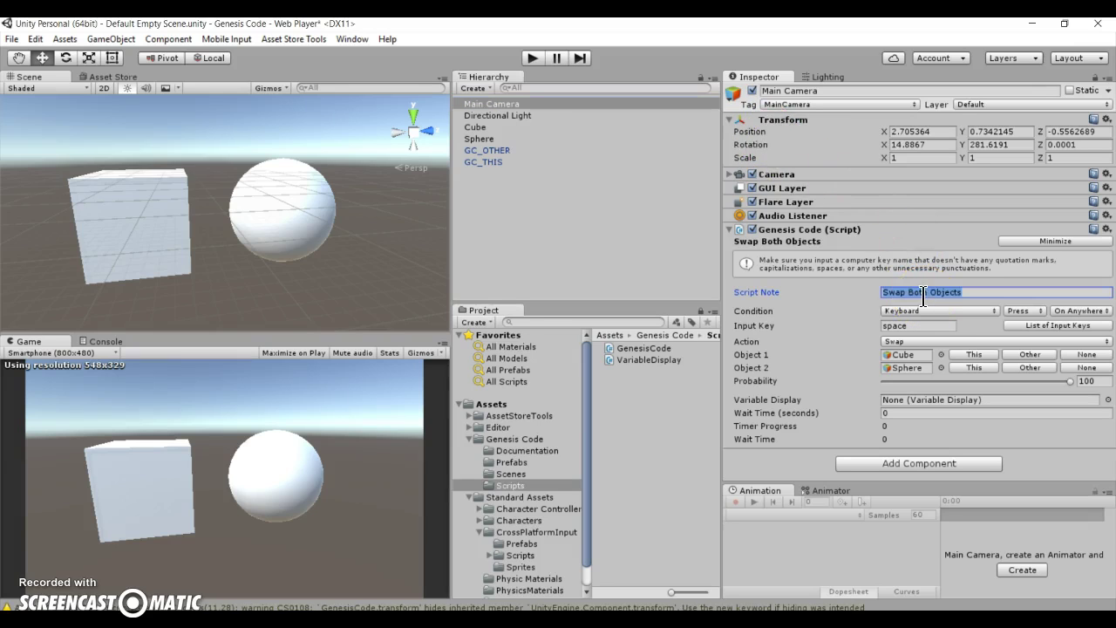
left_click(977, 309)
left_click(852, 303)
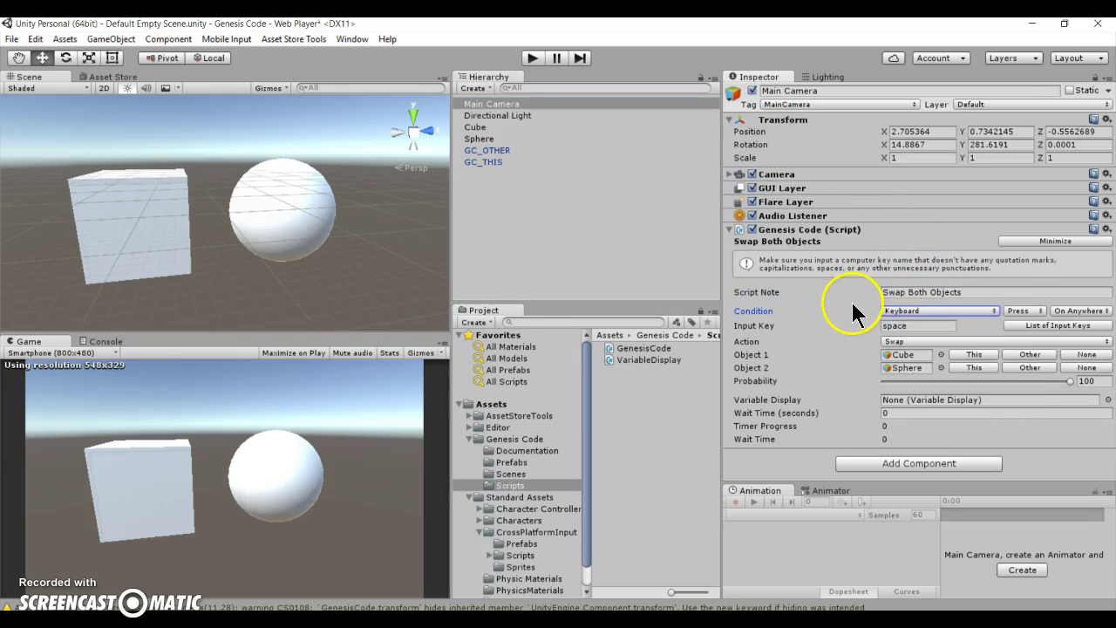
left_click(908, 367)
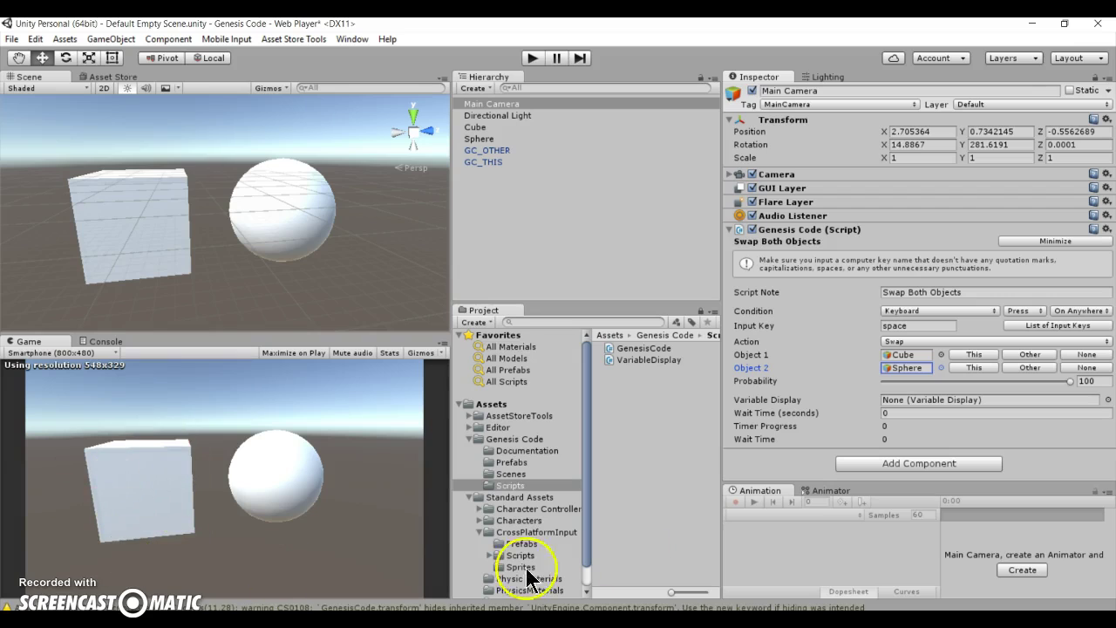
left_click(915, 326)
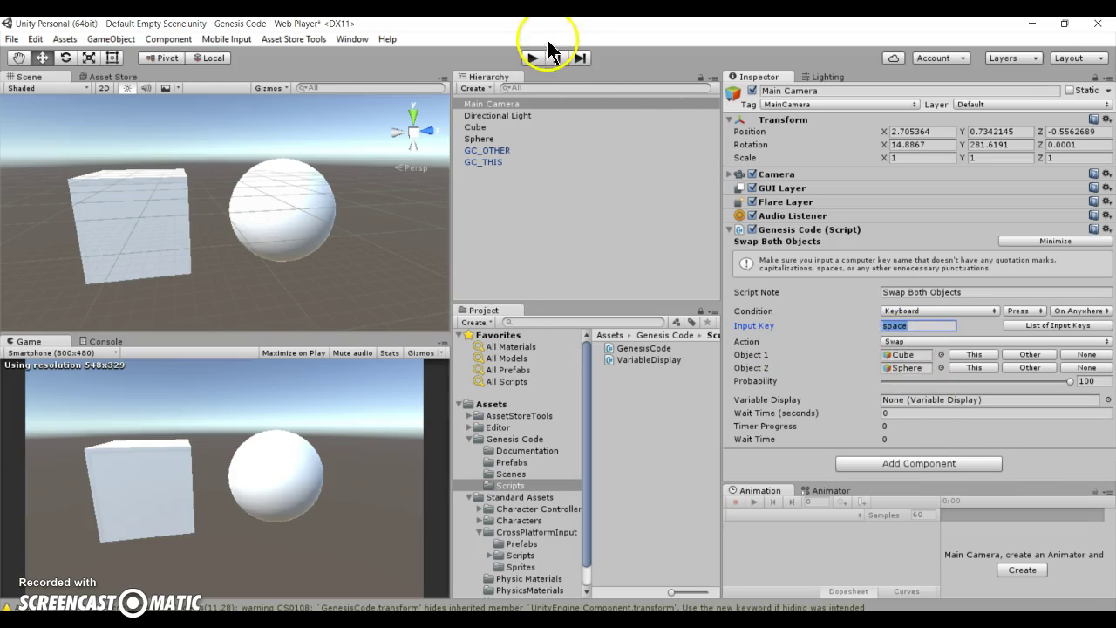
Step: Run the scene and trigger the cube and sphere swap repeatedly with the script's input key
left_click(533, 57)
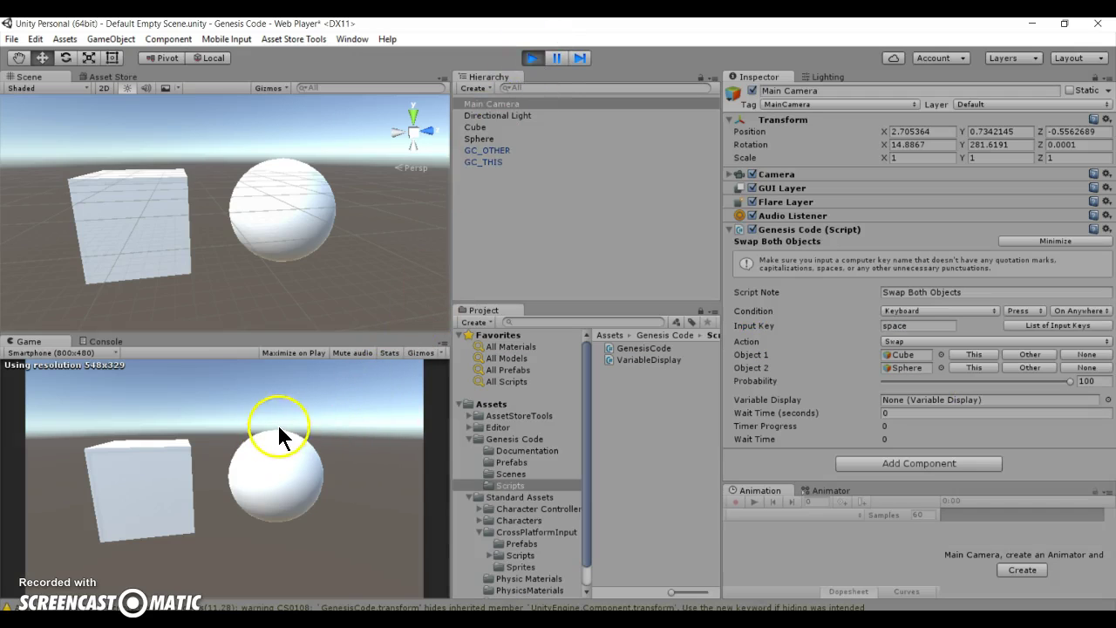
key("space")
key("space")
key("space")
key("space")
key("space")
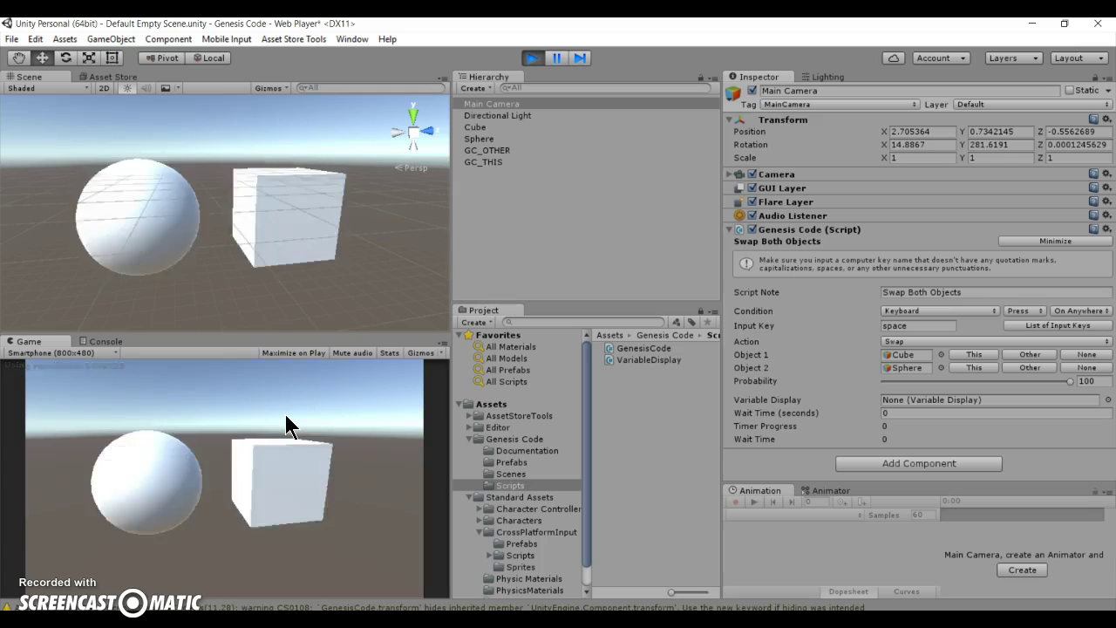
left_click(811, 357)
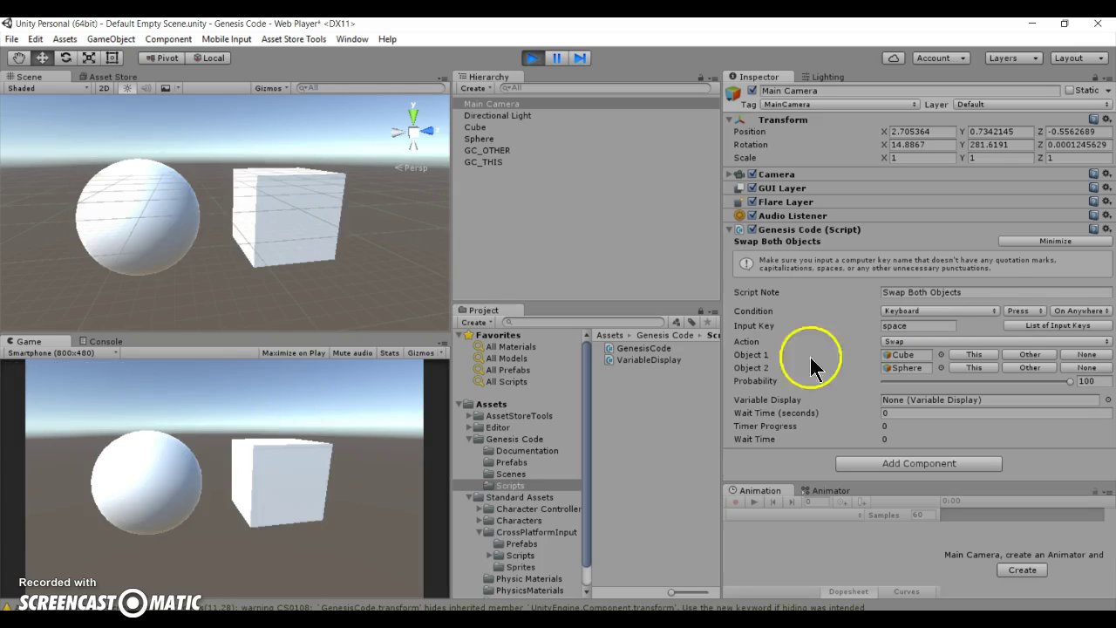
Step: Test the swap in the running scene with the Main Camera's key condition set to Hold, and stop the run
left_click(1028, 309)
left_click(1029, 337)
left_click(209, 399)
key("space")
key("space")
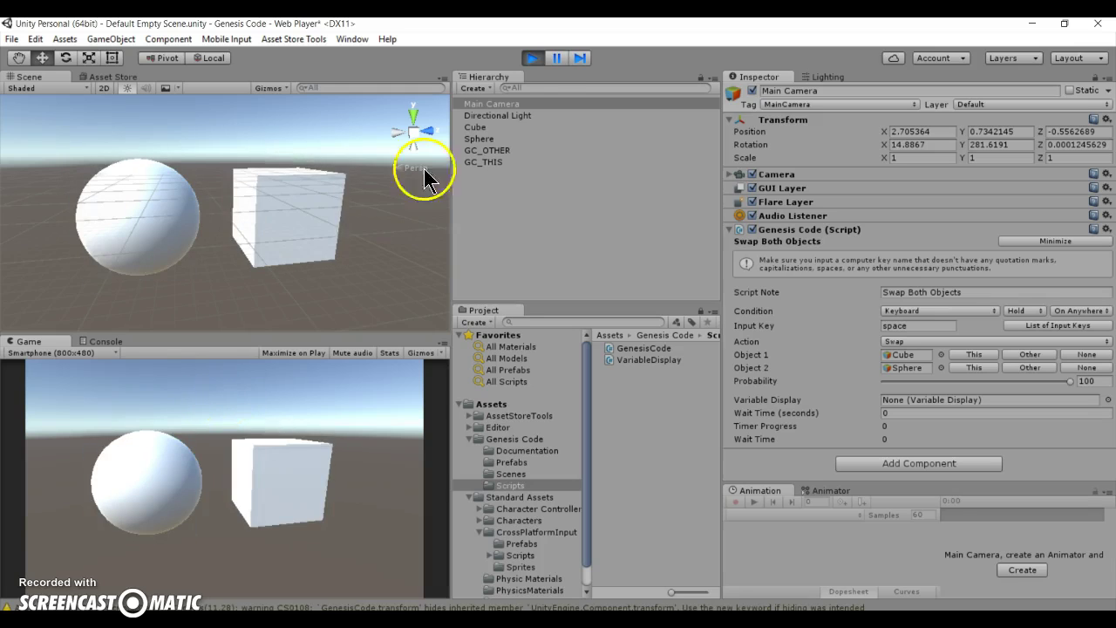
left_click(535, 57)
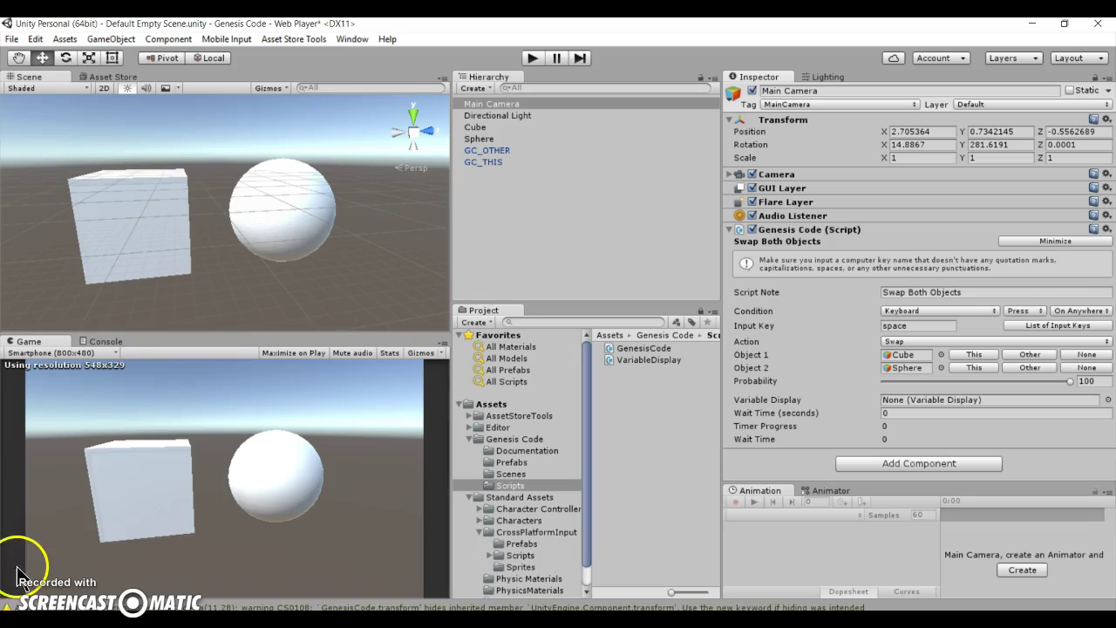
Step: Clear Object 1 of the Main Camera's Swap action, try GC_OTHER, and assign GC_THIS to it
left_click(883, 341)
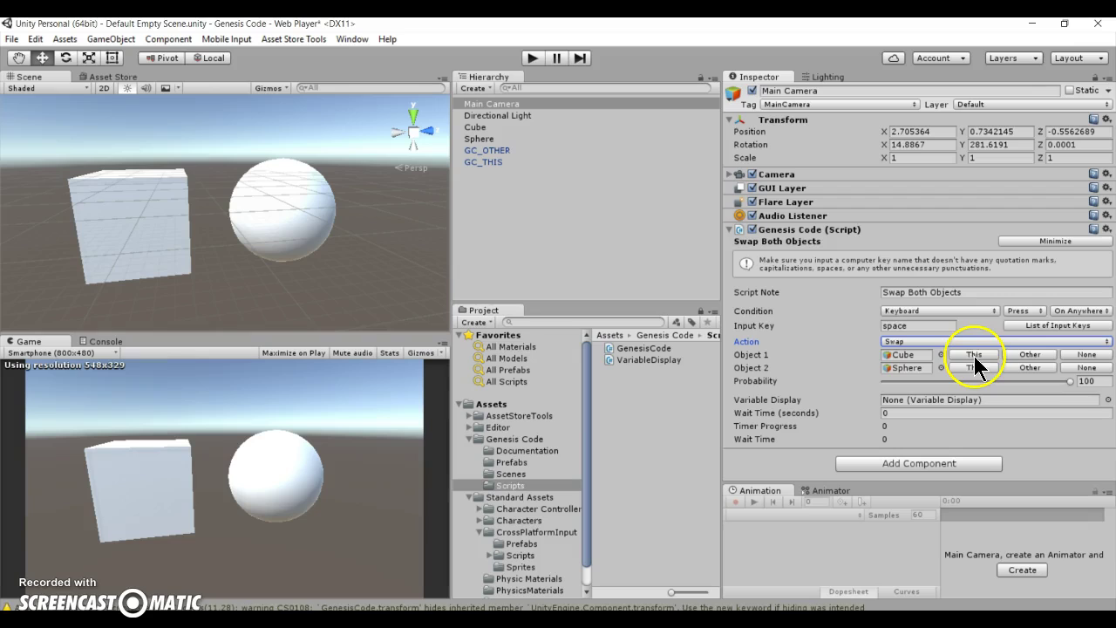
left_click(824, 354)
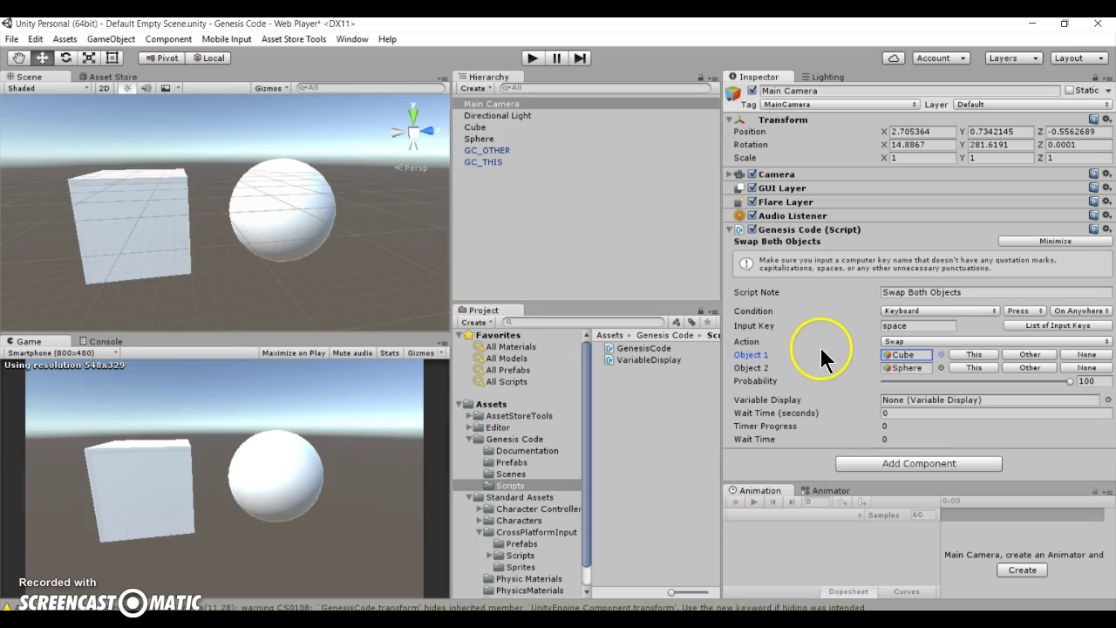
left_click(1072, 363)
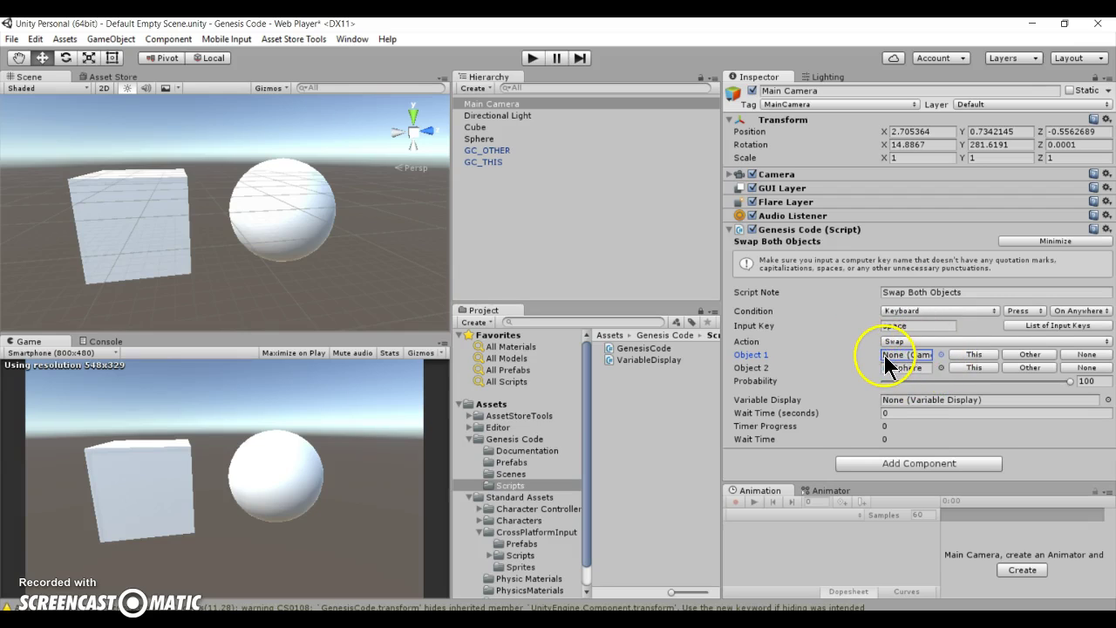
left_click(1015, 355)
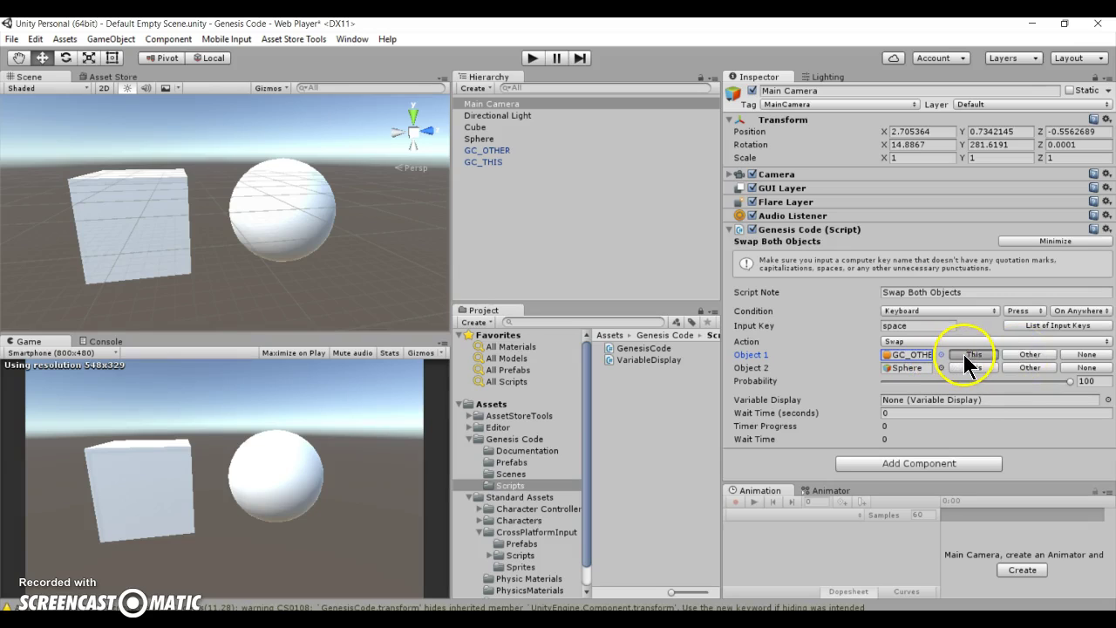
left_click(964, 354)
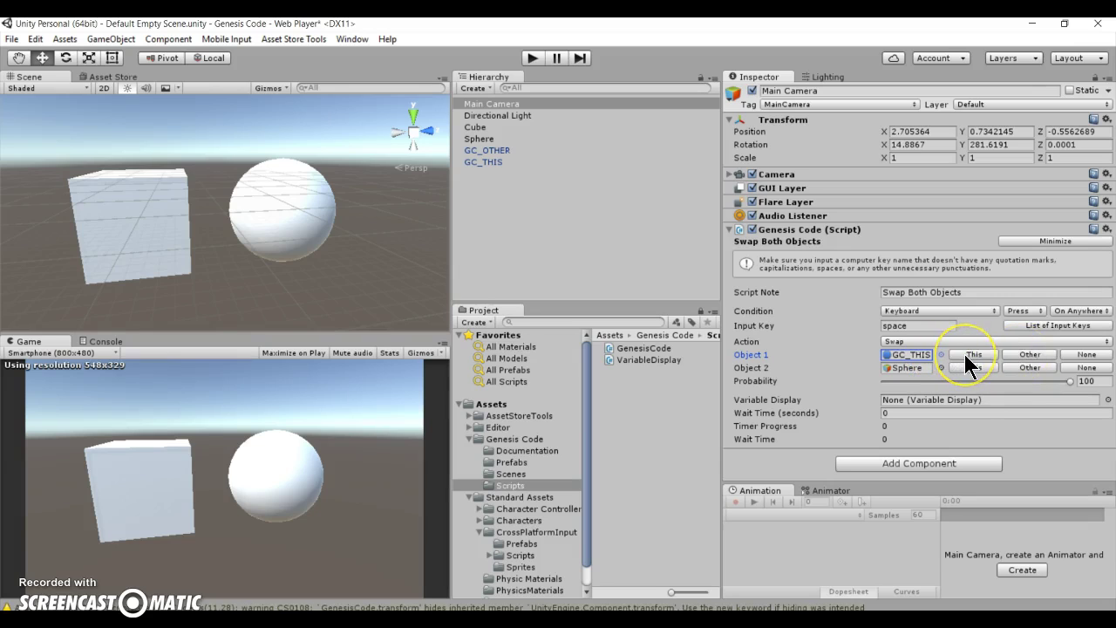
left_click(1011, 355)
left_click(968, 356)
Step: View the Setup Guide in the Genesis Code Documentation folder
left_click(522, 463)
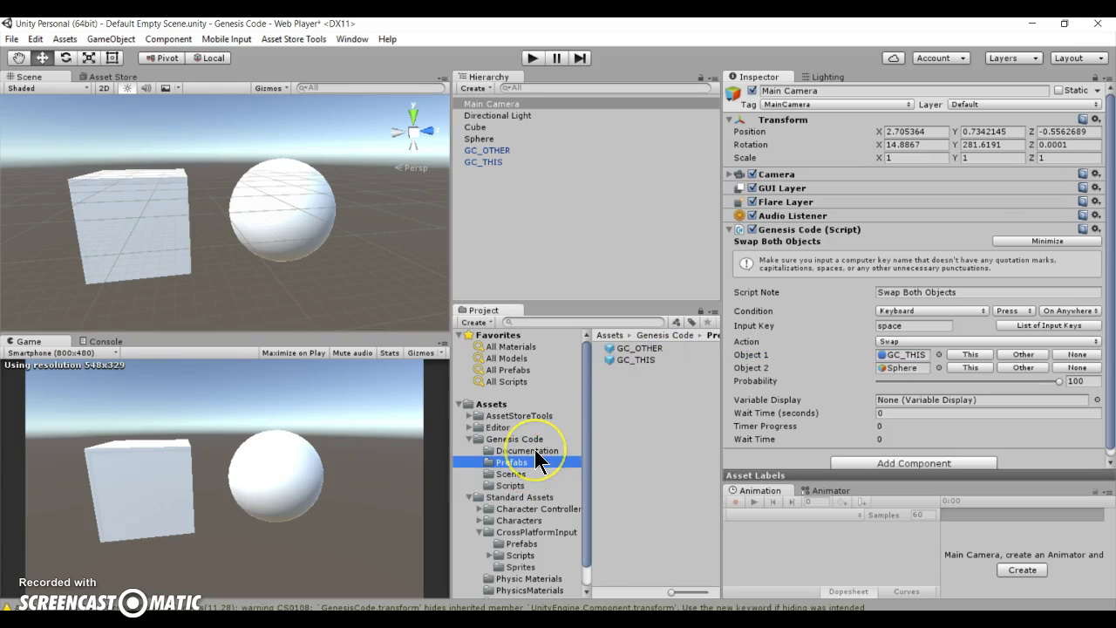
left_click(528, 450)
left_click(645, 372)
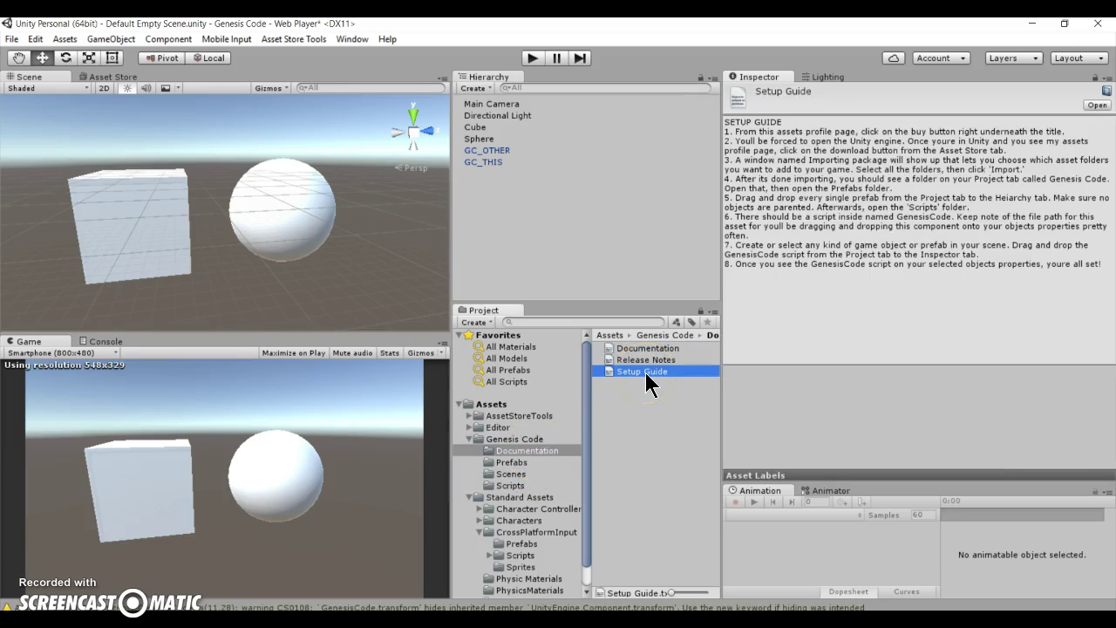
Step: Inspect the GC_OTHER and GC_THIS prefabs in the Genesis Code Prefabs folder
left_click(523, 463)
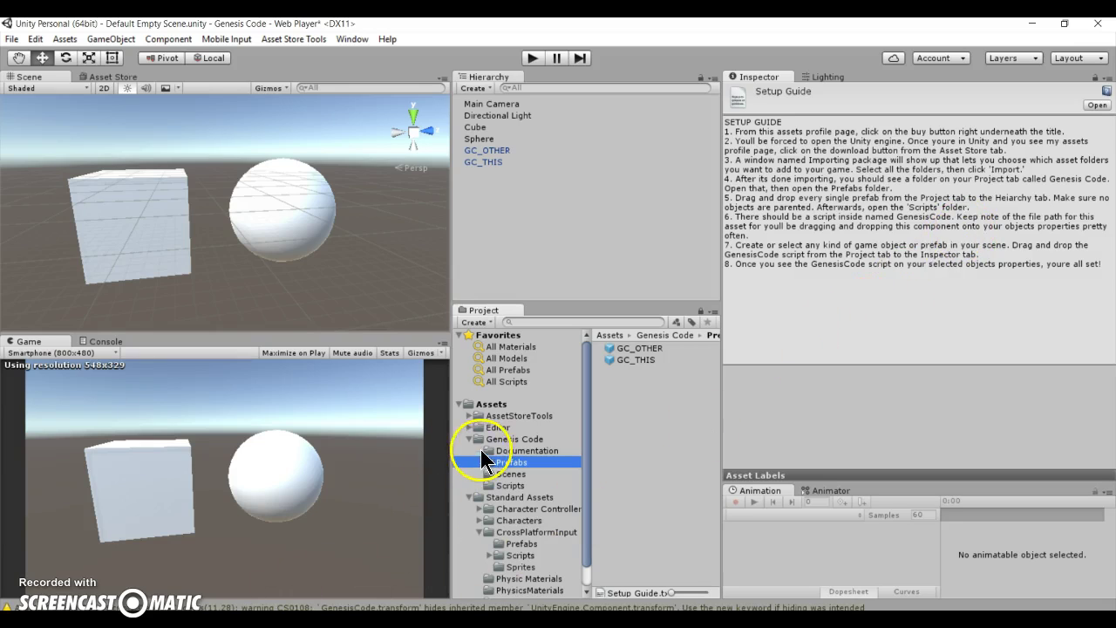
left_click(655, 348)
left_click(655, 359)
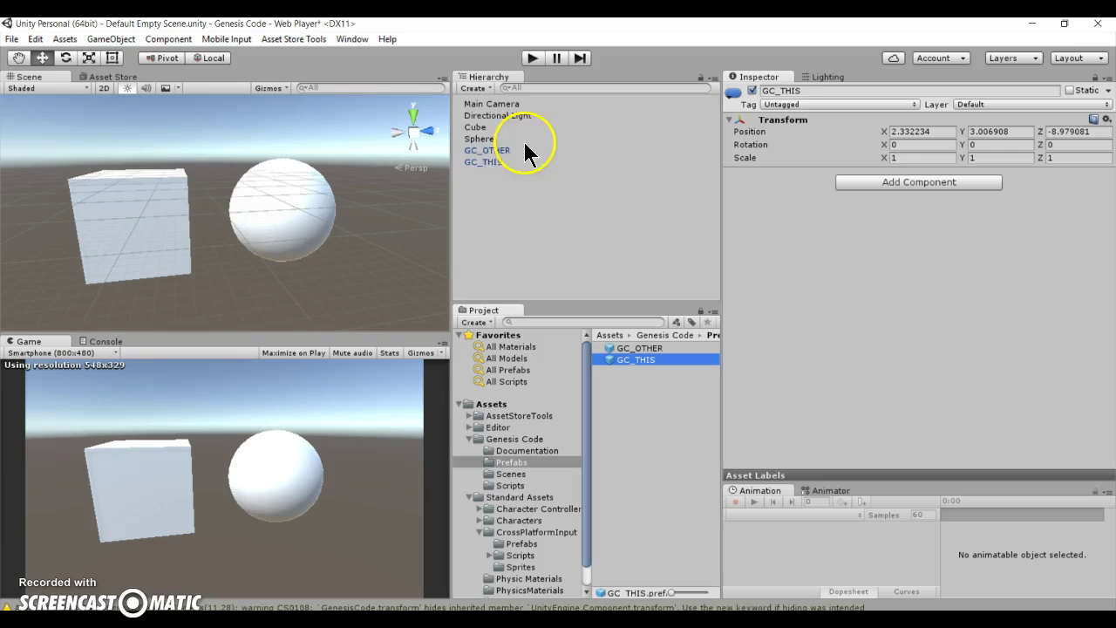
Step: Set the action object of the Sphere's Self-Destruct on Click script to GC_OTHER and review its condition
left_click(486, 138)
scroll(896, 270, "down", 5)
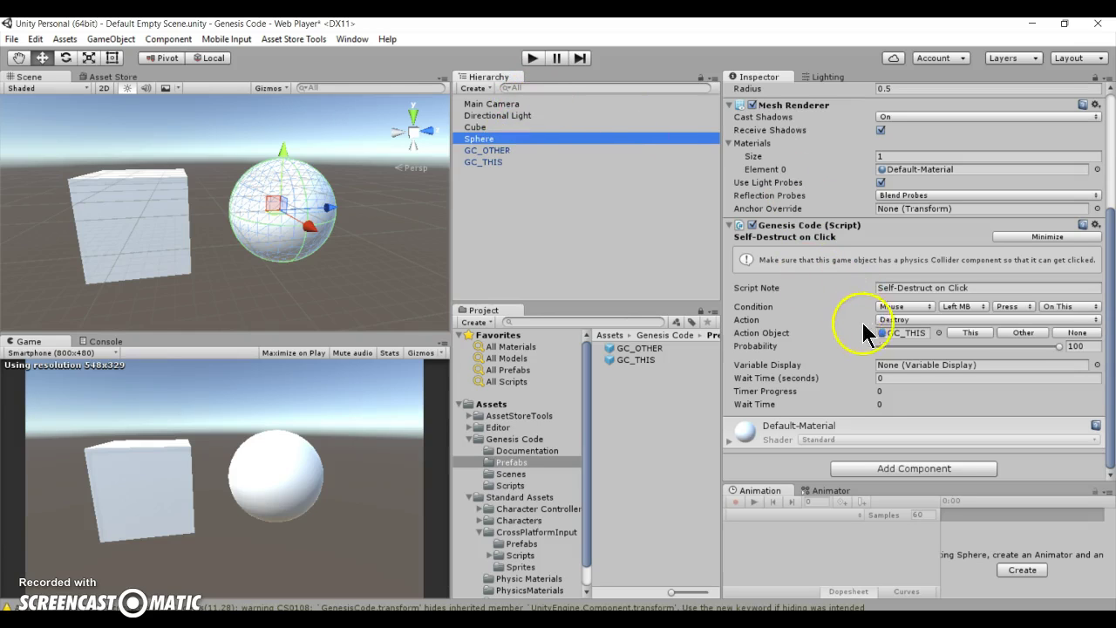
left_click(900, 332)
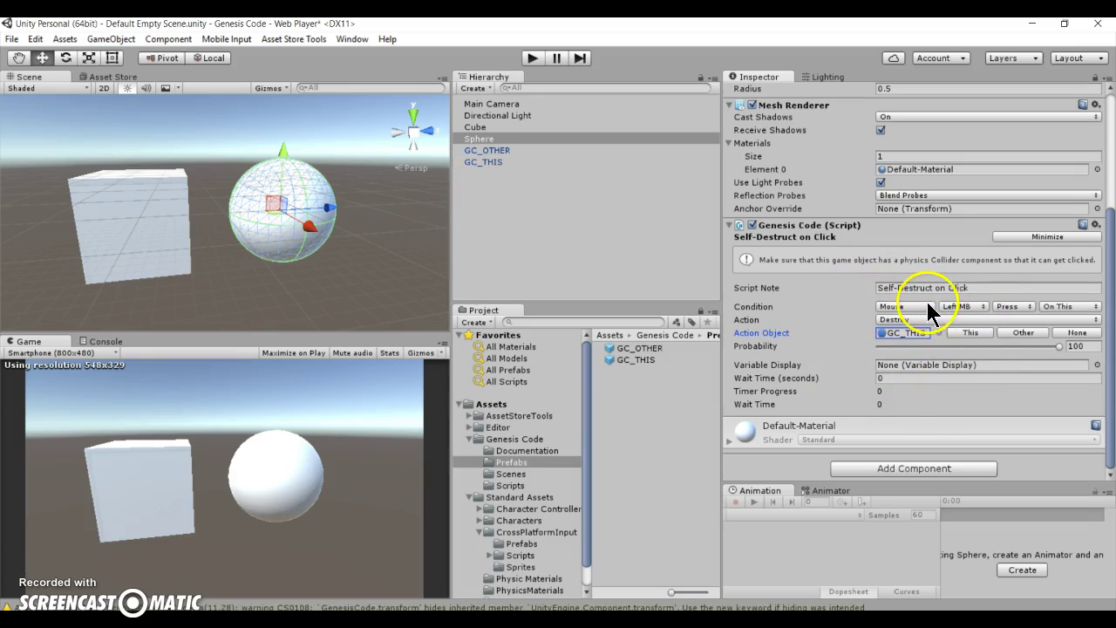
left_click(1009, 333)
left_click(920, 308)
left_click(792, 321)
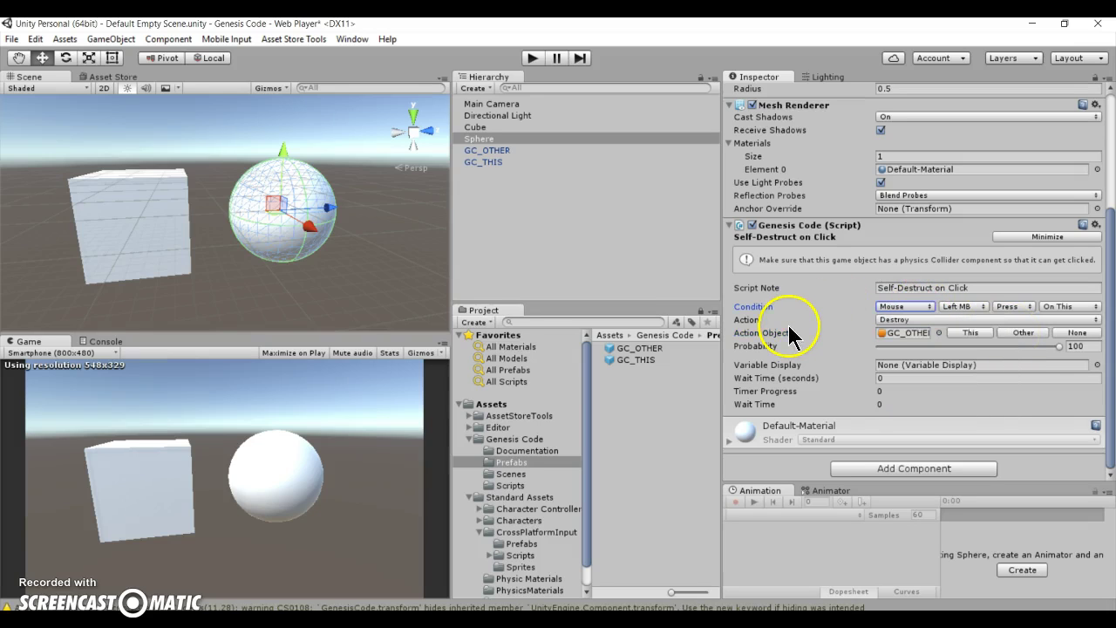
Step: Locate the GC_OTHER action object in the scene and set the Sphere's Genesis Code condition to Collision
left_click(897, 334)
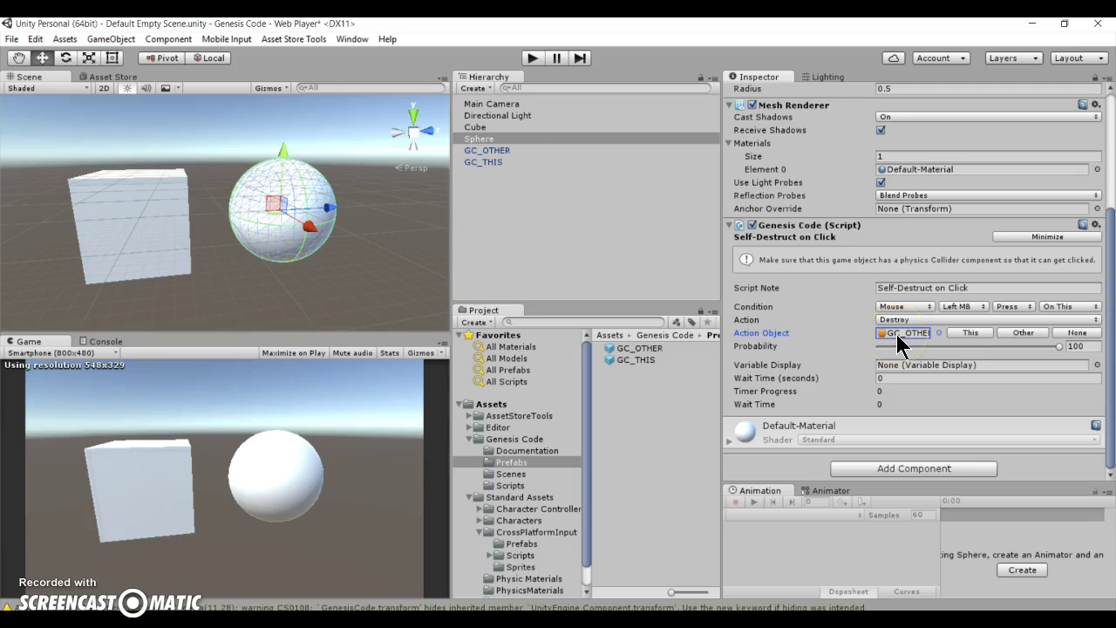
left_click(897, 334)
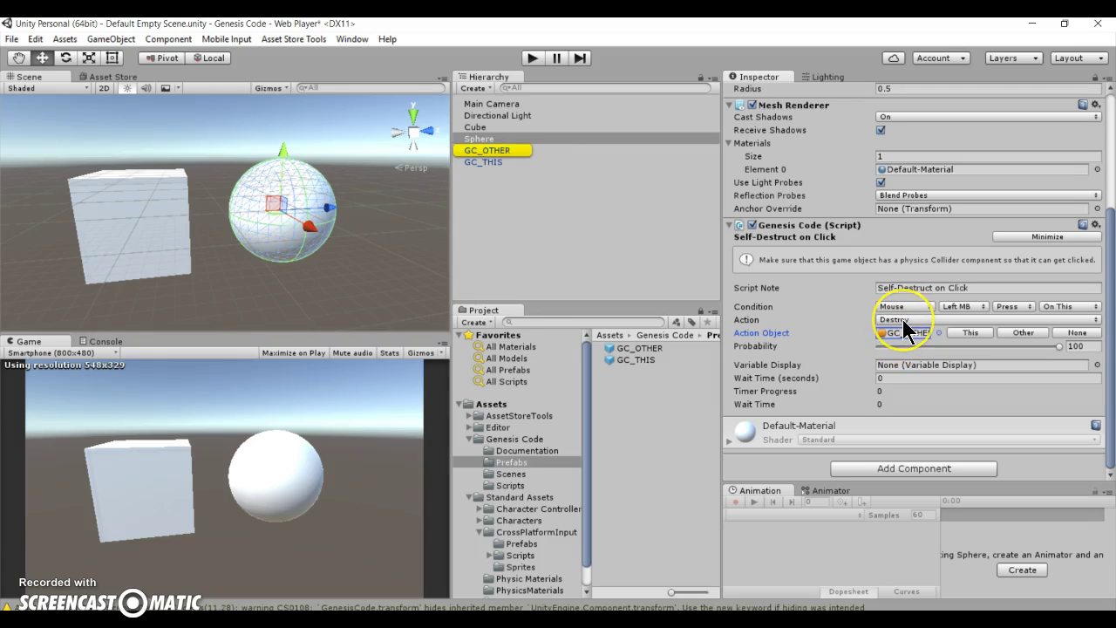
left_click(907, 309)
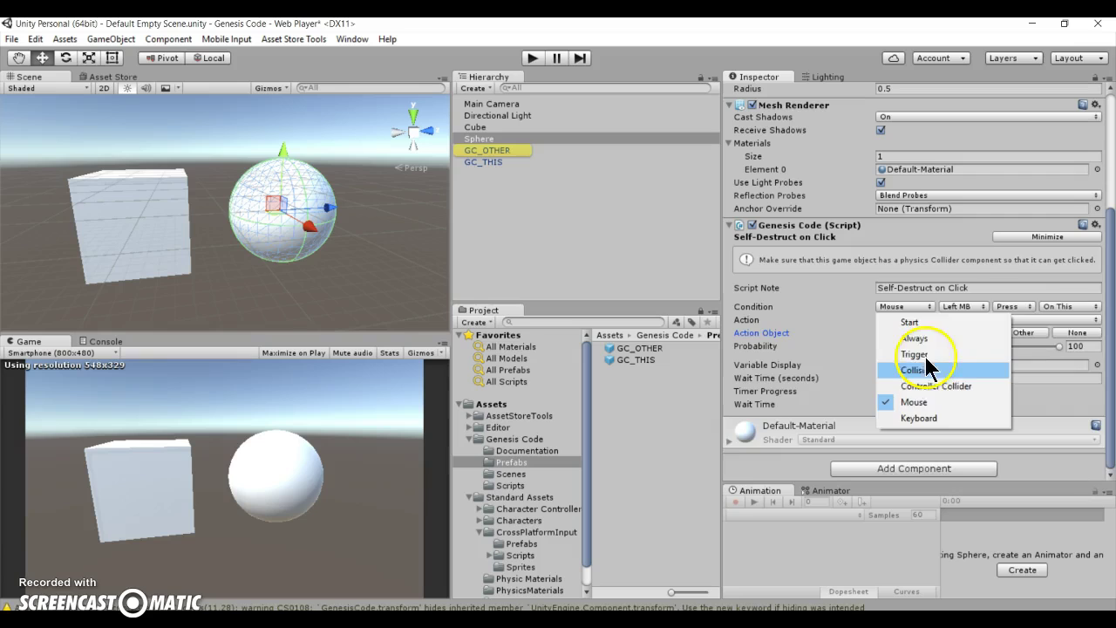
left_click(928, 373)
left_click(803, 340)
scroll(900, 352, "down", 2)
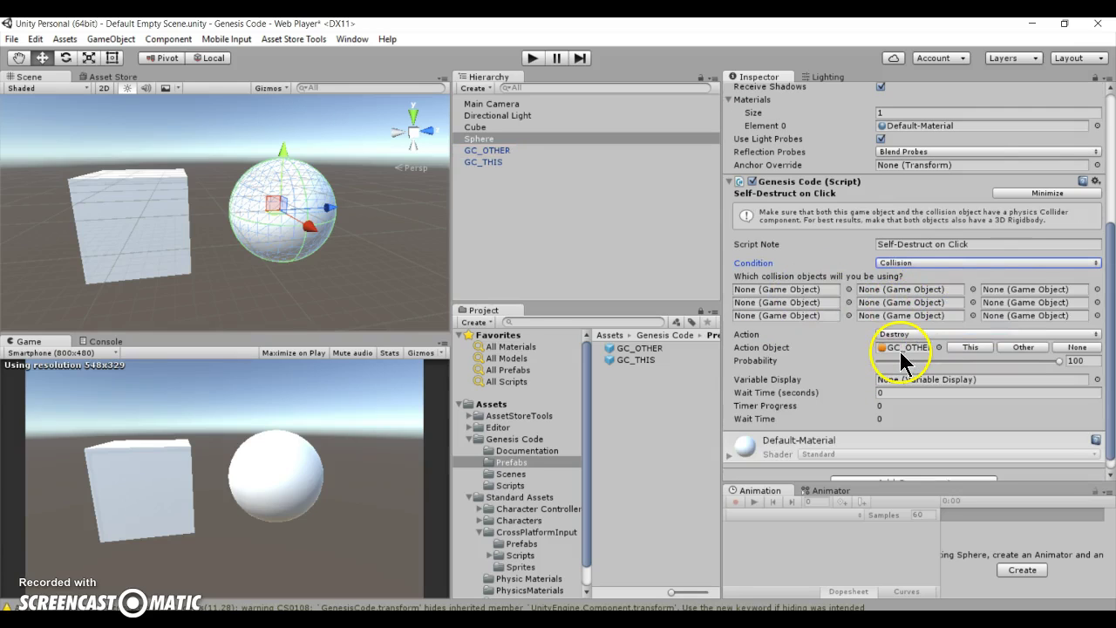
Step: Assign the Cube and the Directional Light as the first two collision objects of the Sphere's Collision condition
left_click(828, 288)
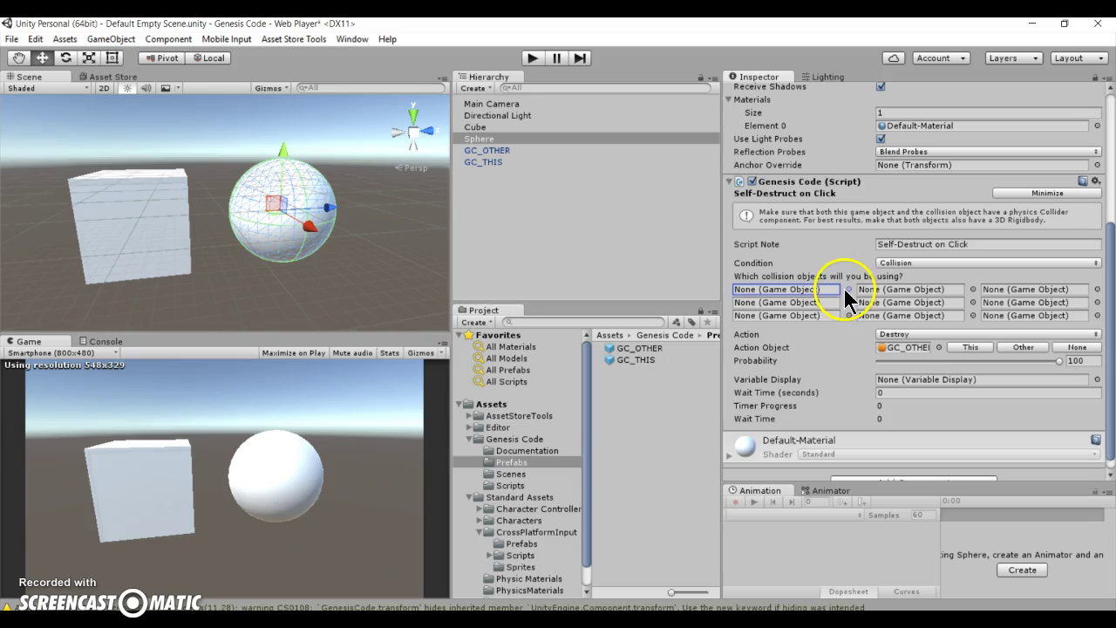
left_click_drag(532, 127, 810, 292)
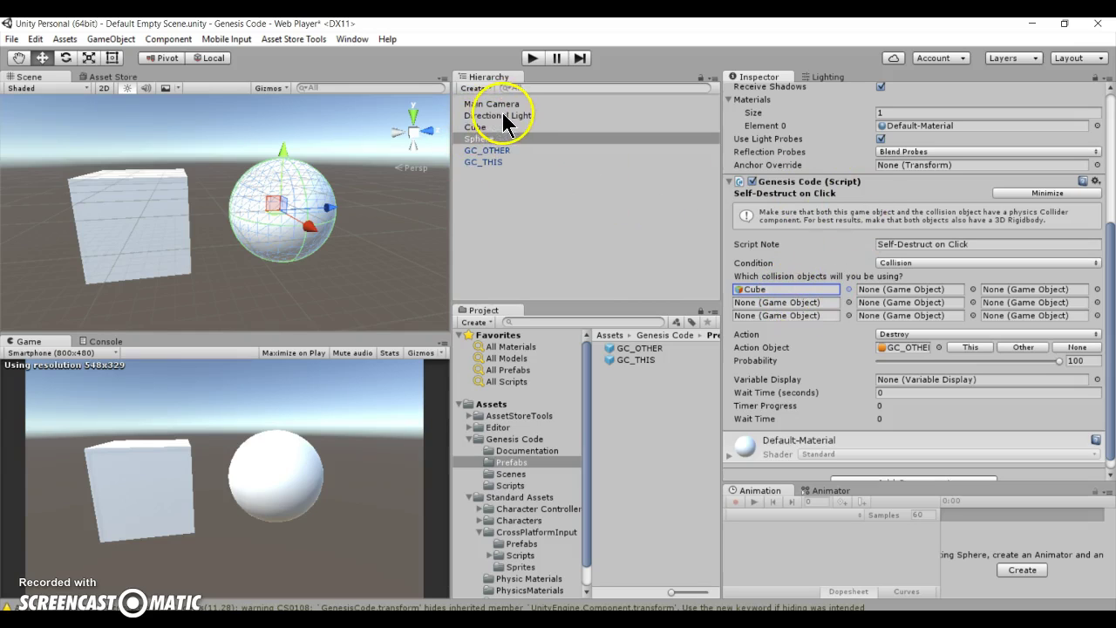
left_click_drag(502, 115, 884, 289)
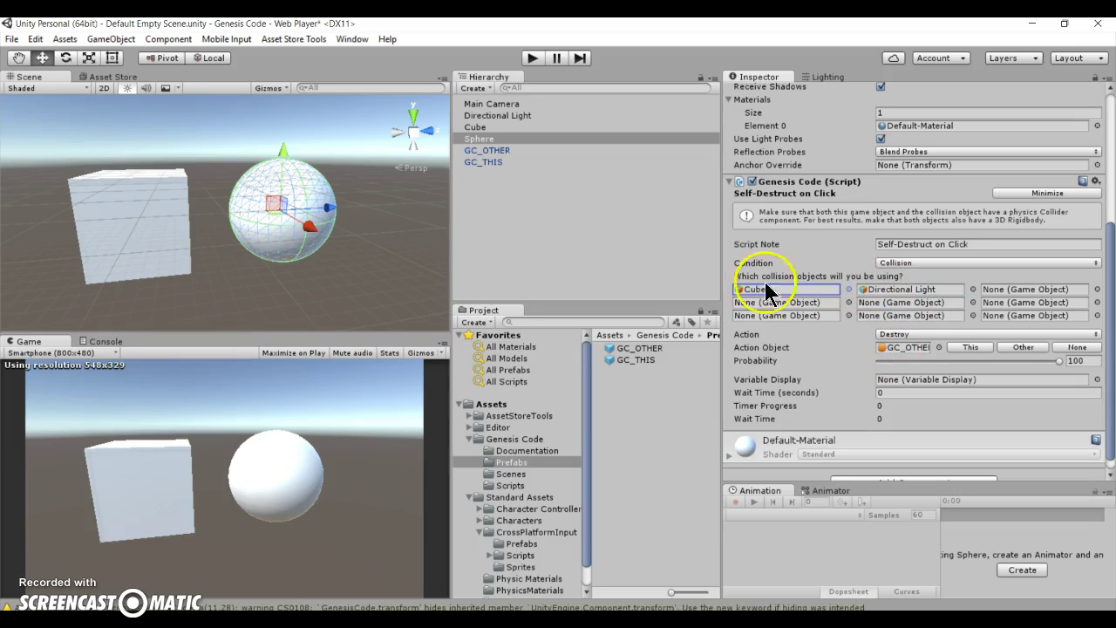
left_click(910, 362)
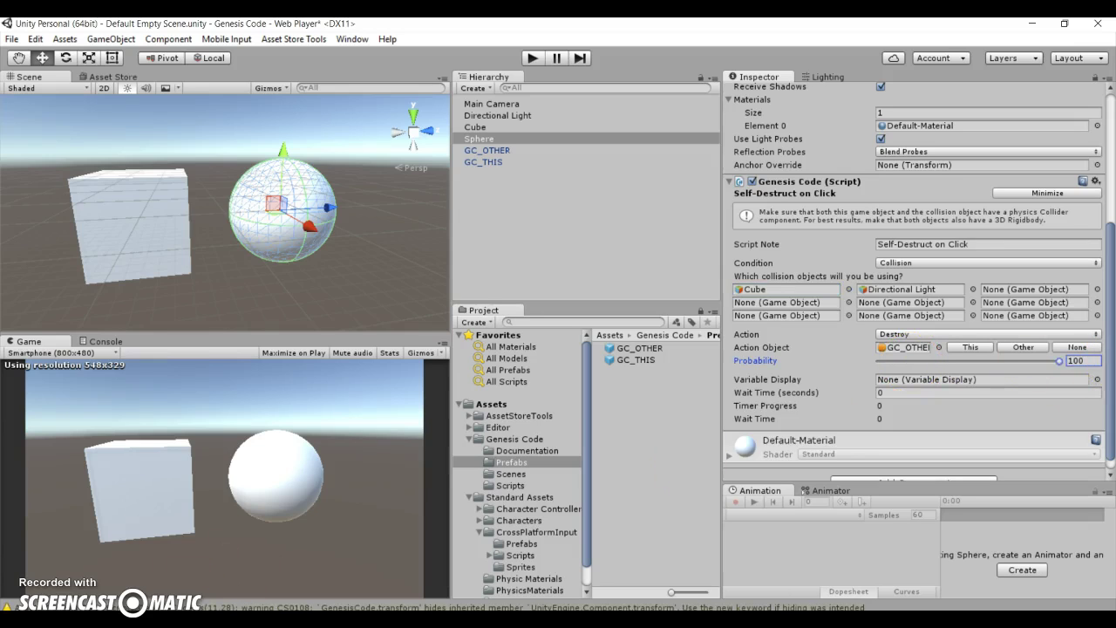
left_click(788, 347)
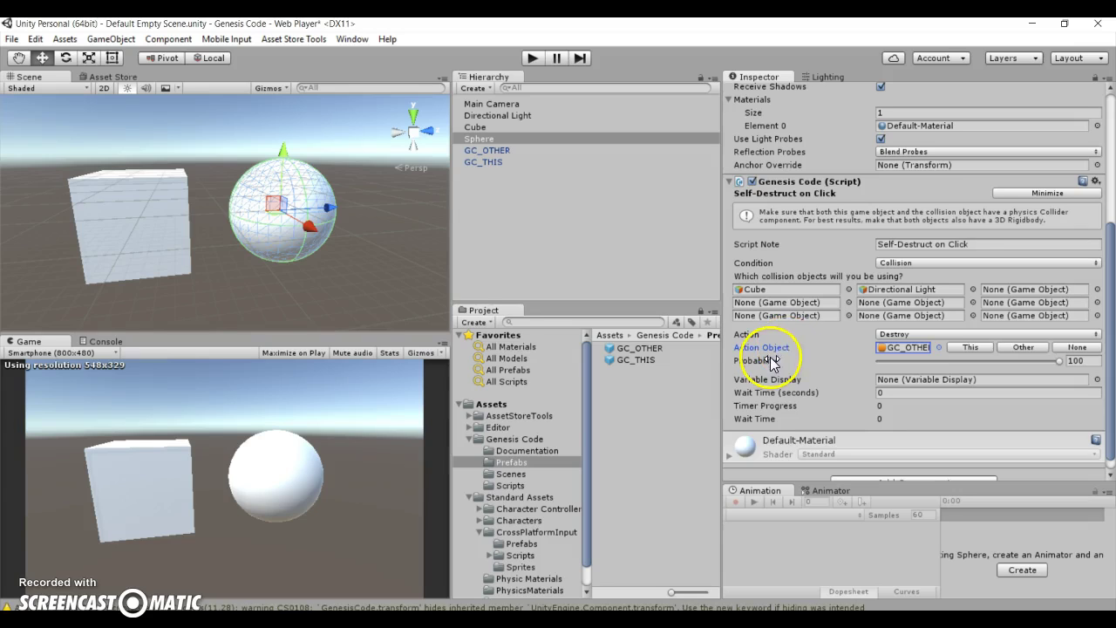
left_click_drag(768, 362, 844, 370)
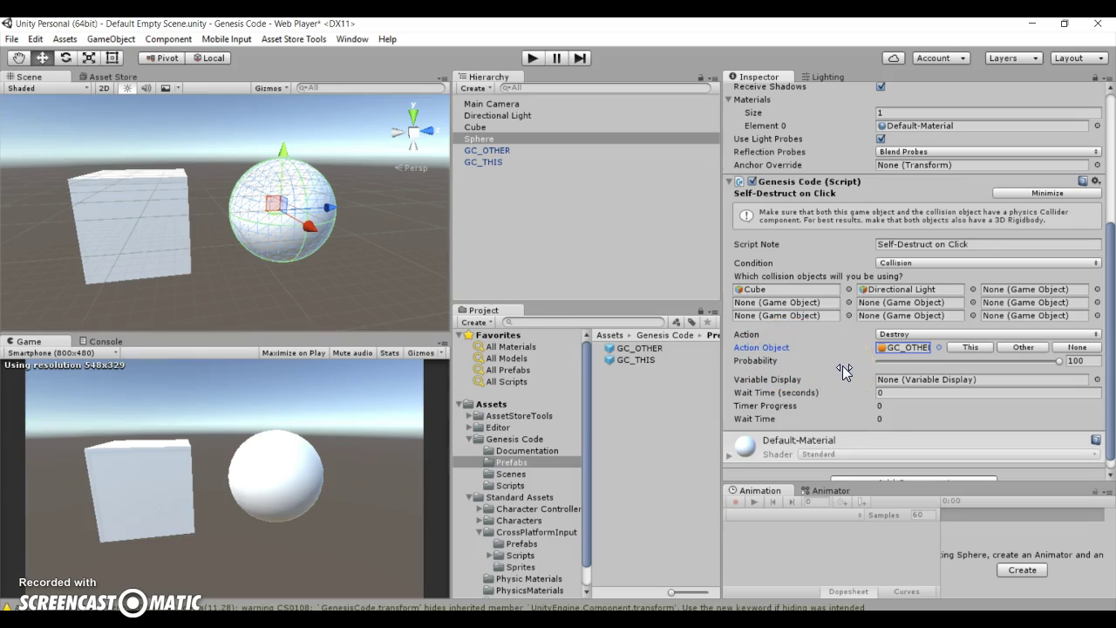
left_click(880, 291)
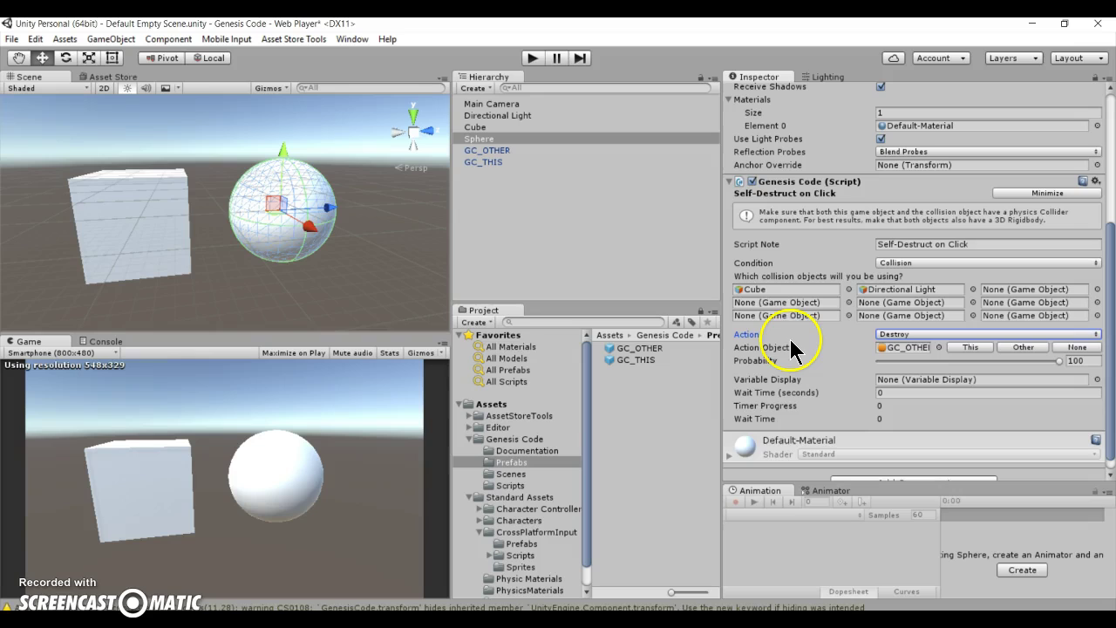
left_click(838, 289)
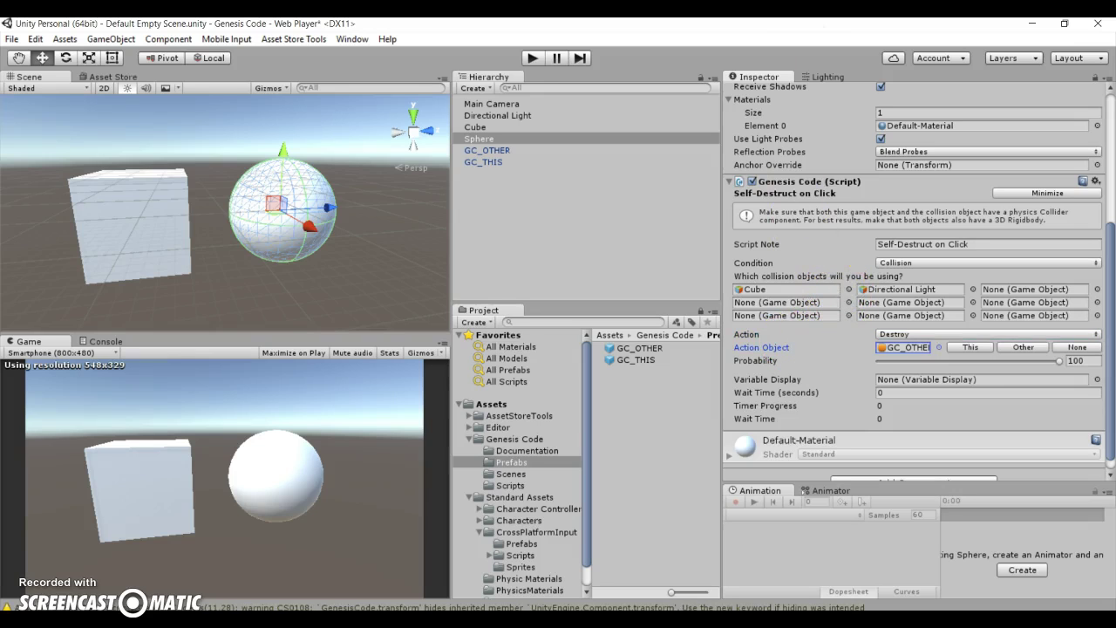
scroll(773, 349, "up", 1)
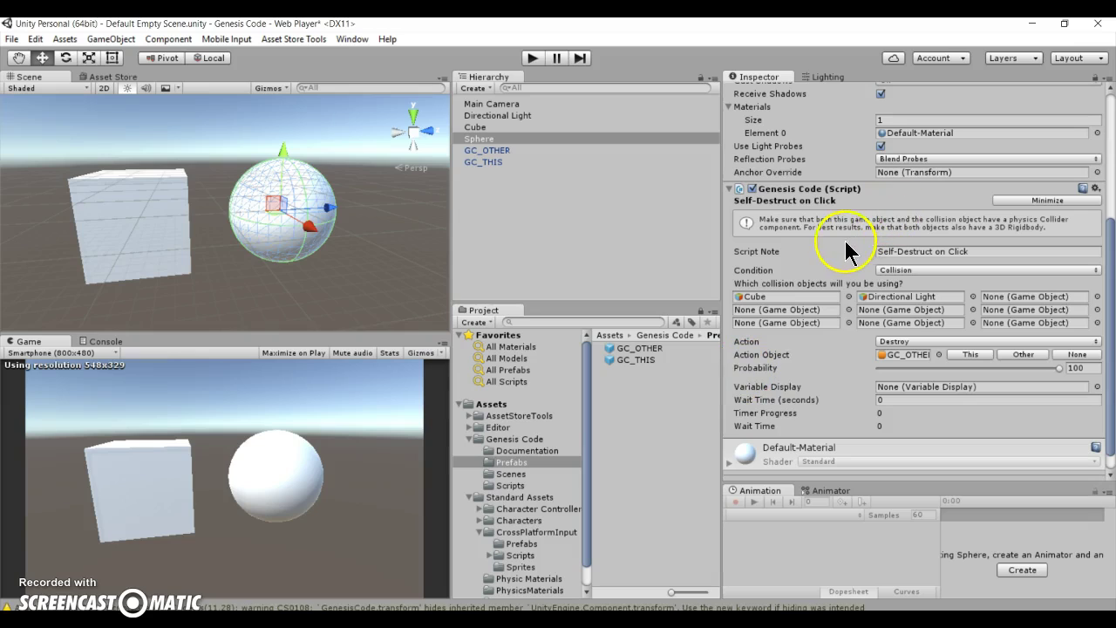